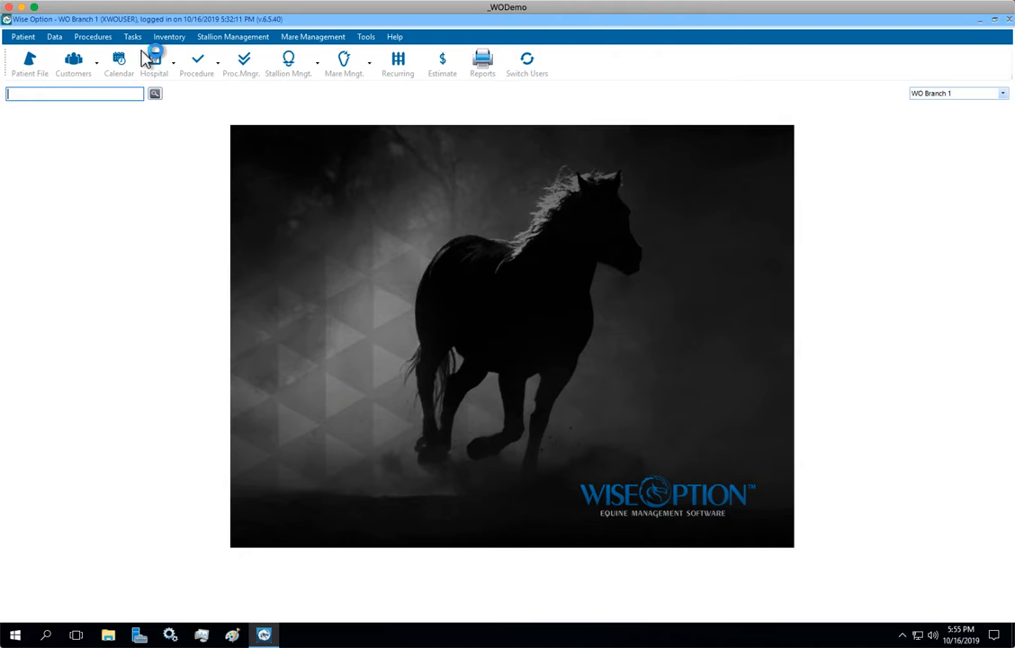
Open the West Nile Vaccine task from the task list in Task Management.
left_click(149, 57)
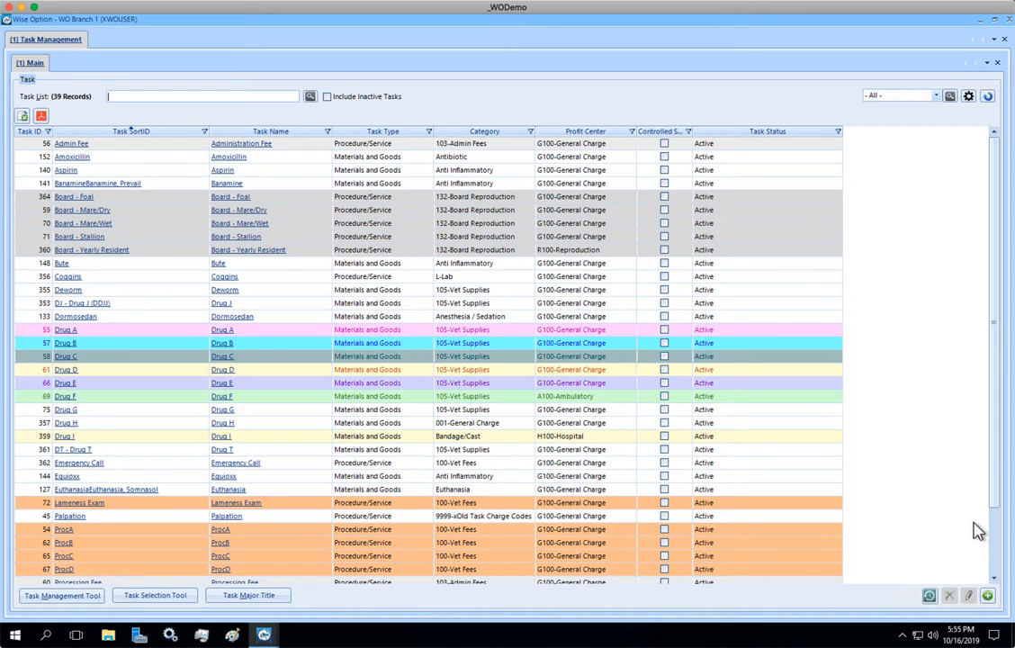
left_click(994, 535)
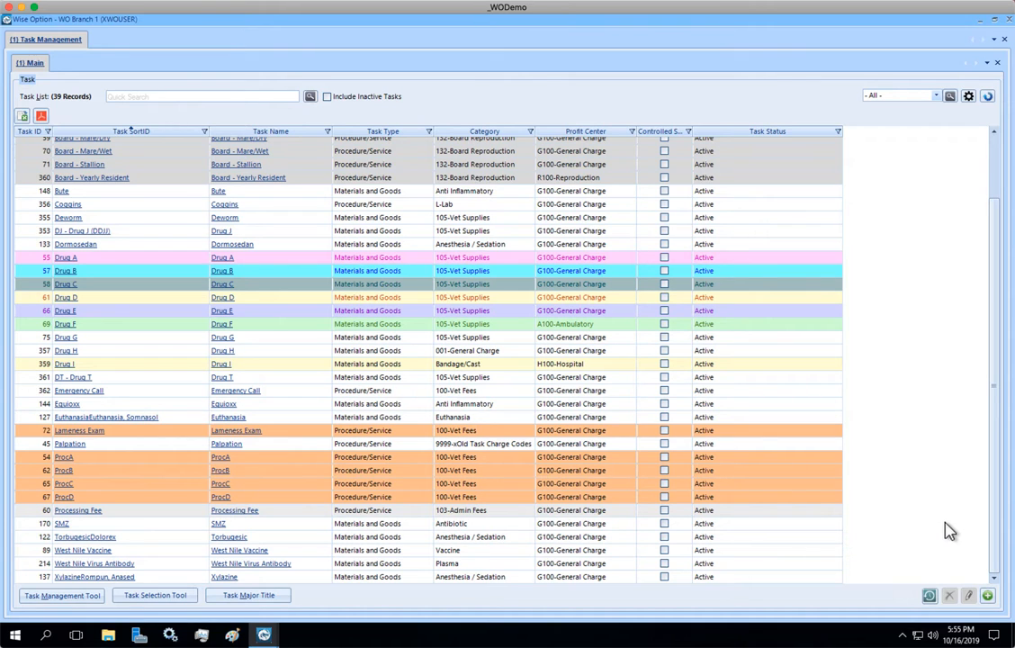
left_click(76, 553)
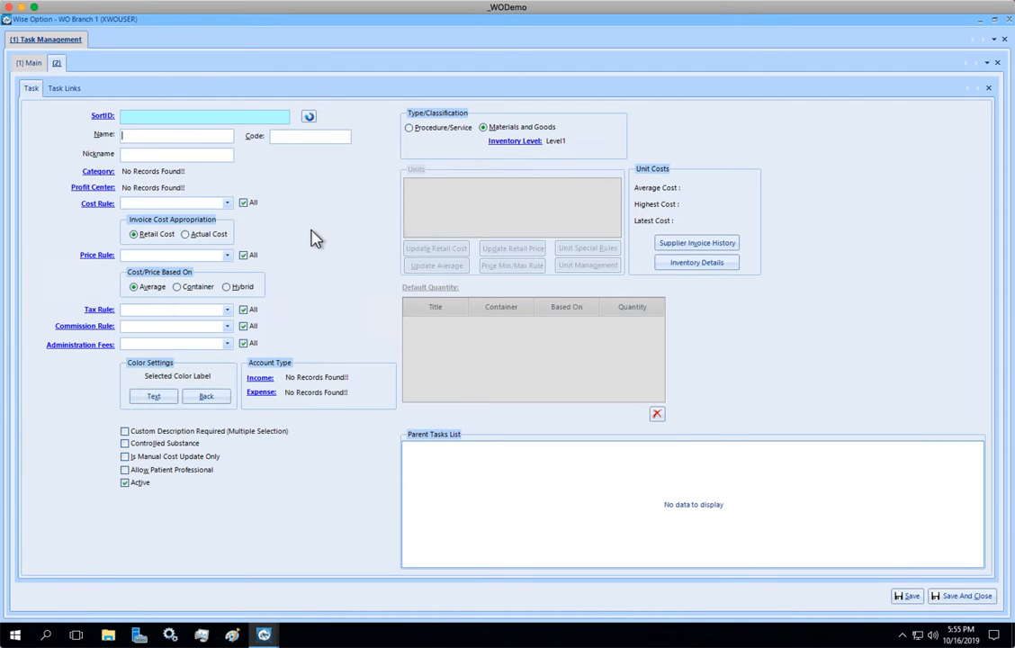
left_click(997, 62)
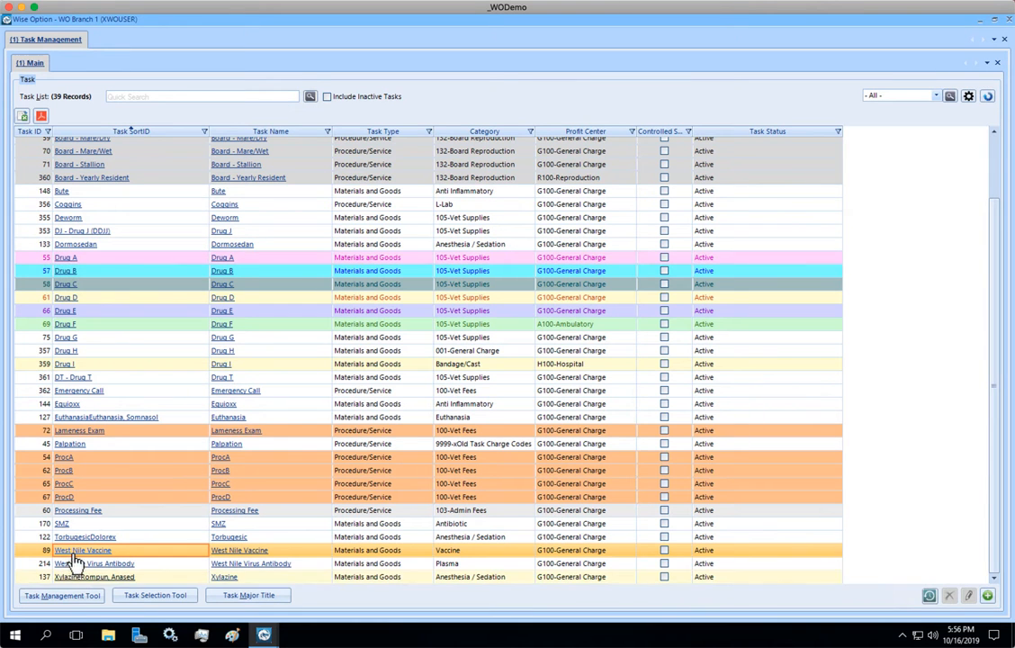
left_click(77, 558)
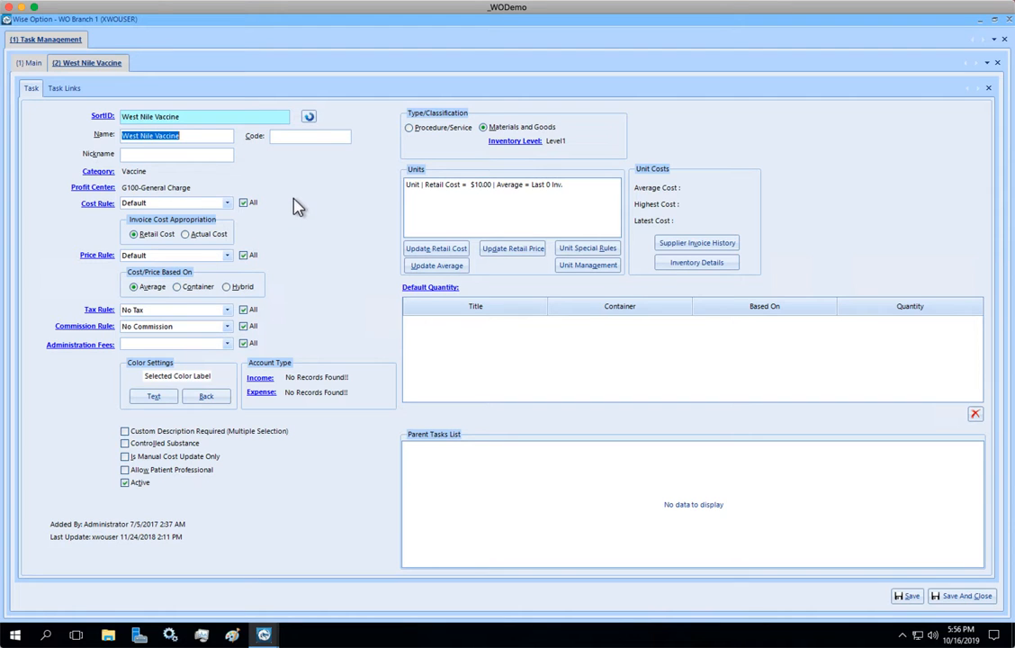
Open the program's set-up options in a new tab and show the Task SortID setting under SortID Setup.
right_click(69, 43)
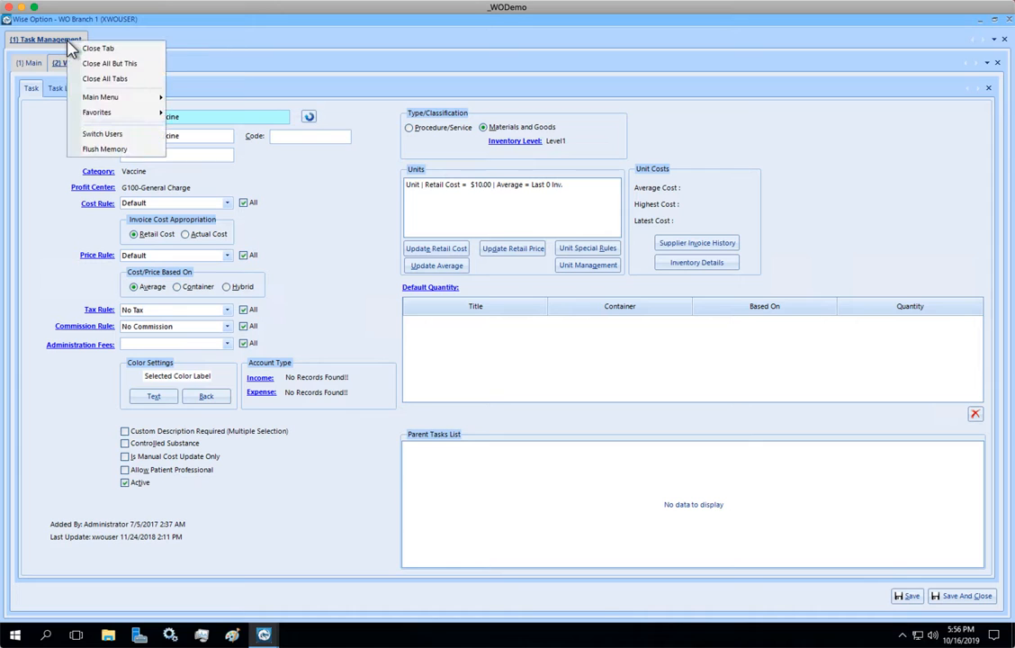
mouse_move(108, 99)
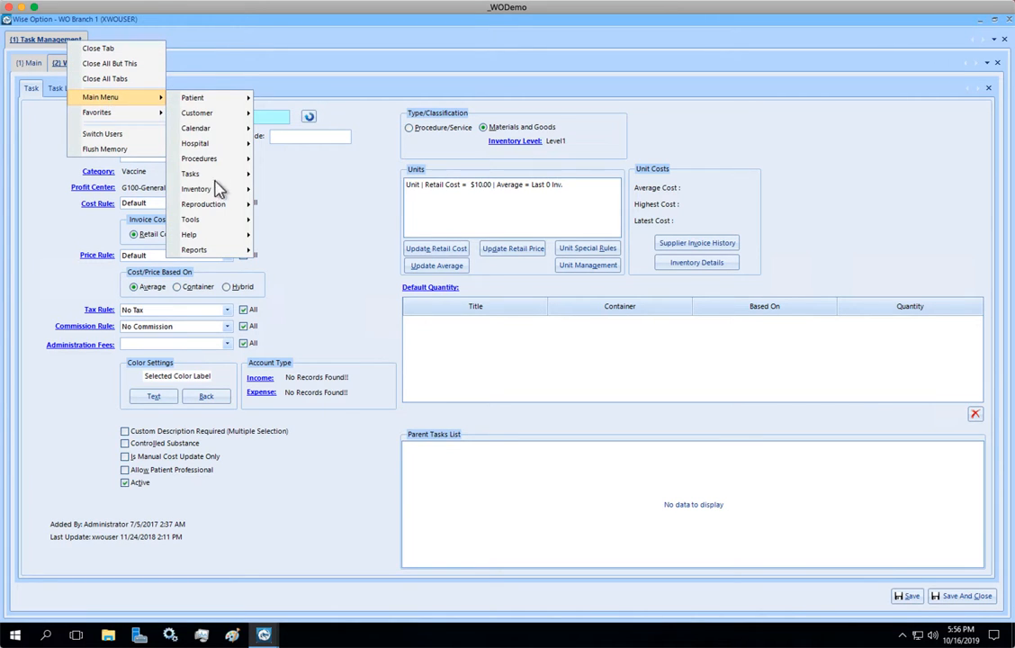
mouse_move(216, 219)
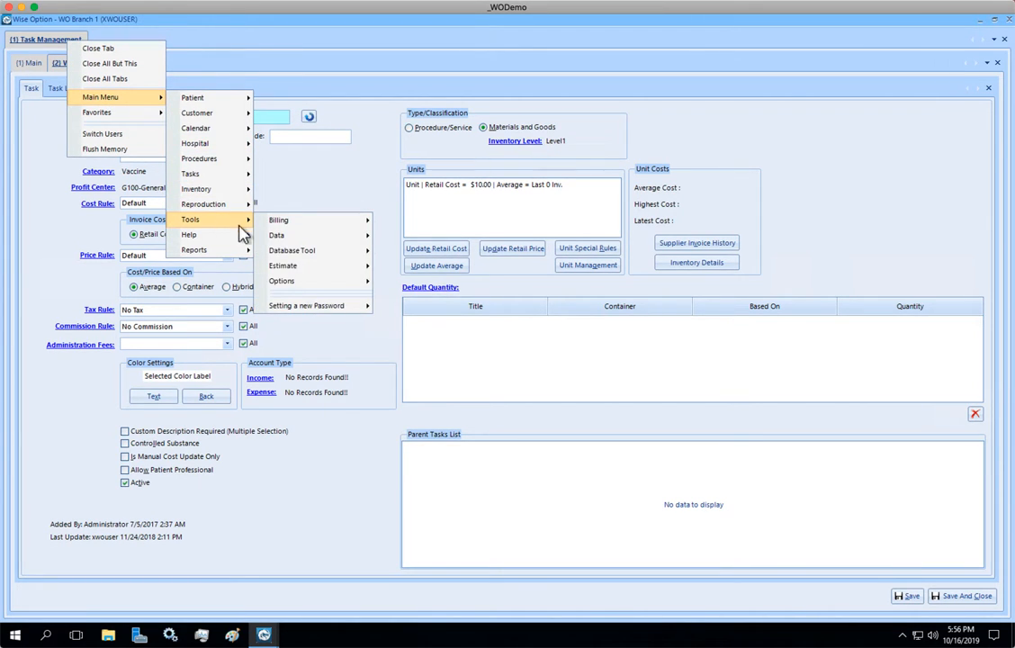
mouse_move(324, 282)
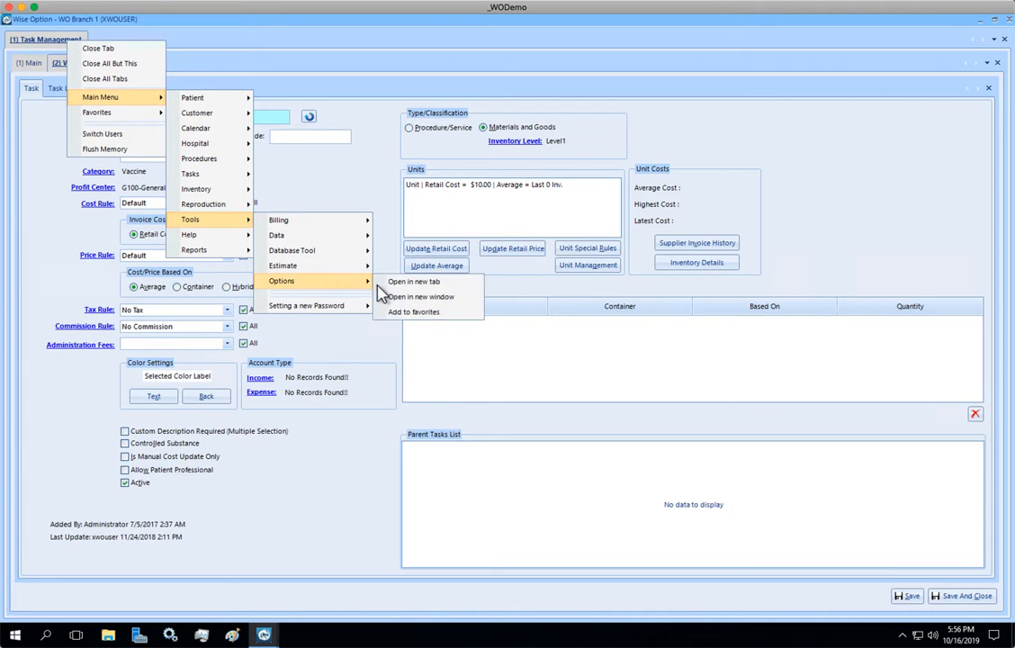
left_click(393, 284)
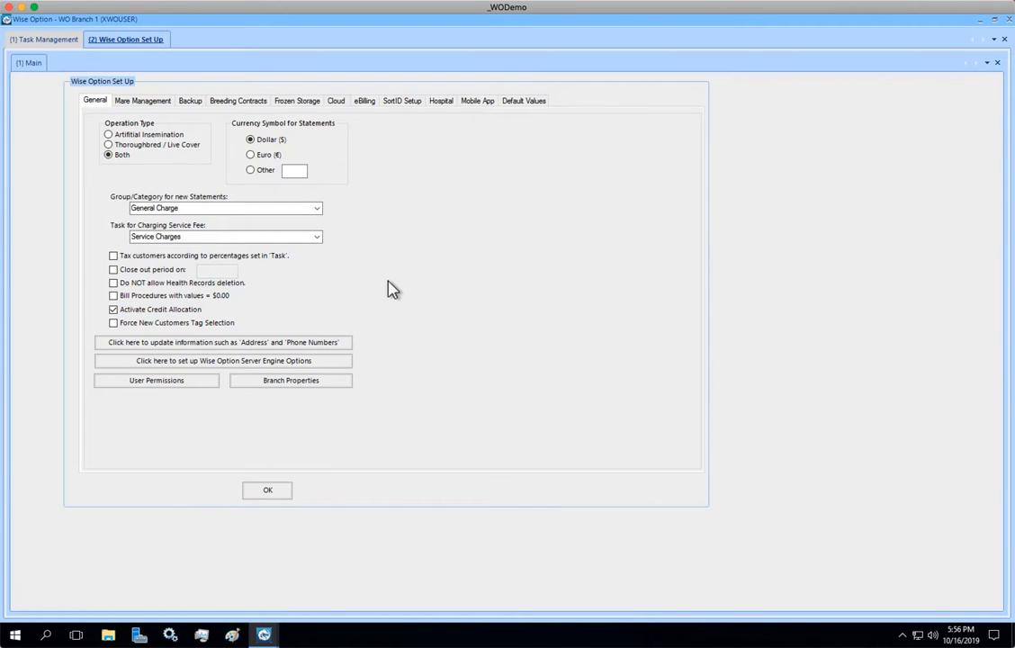
left_click(393, 103)
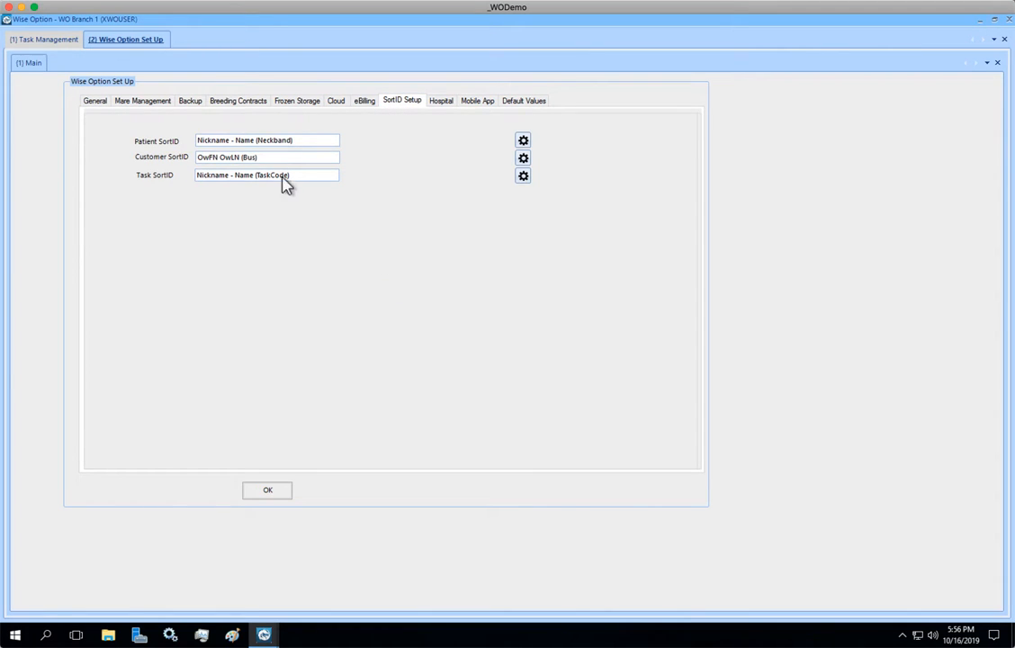
left_click_drag(298, 175, 184, 175)
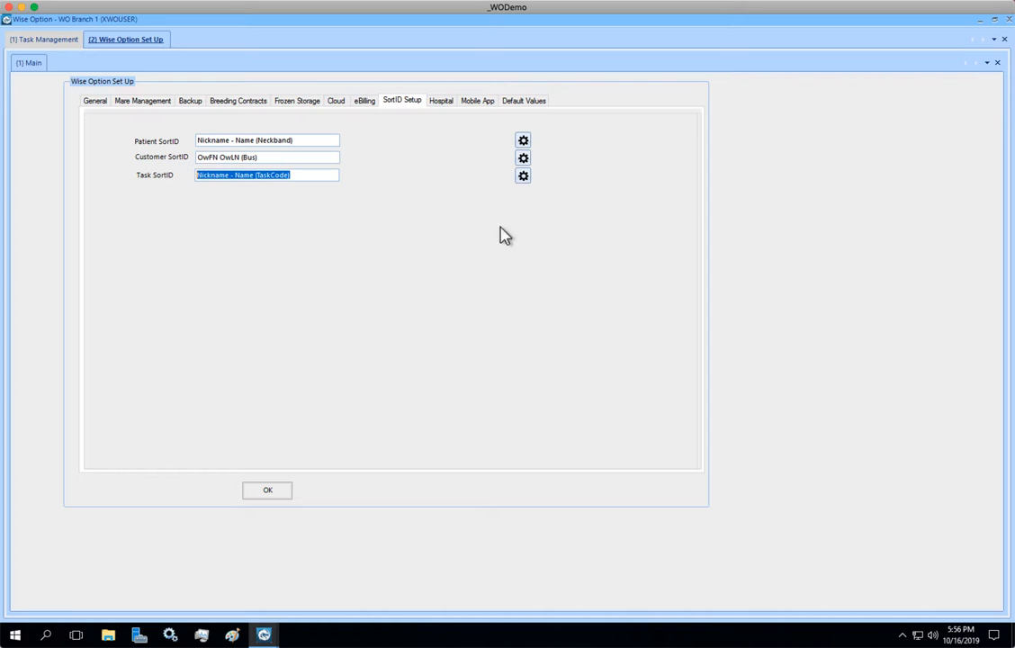
Open the Task SortID mask for editing, save it as Nickname - Name (TaskCode) and apply it.
left_click(524, 178)
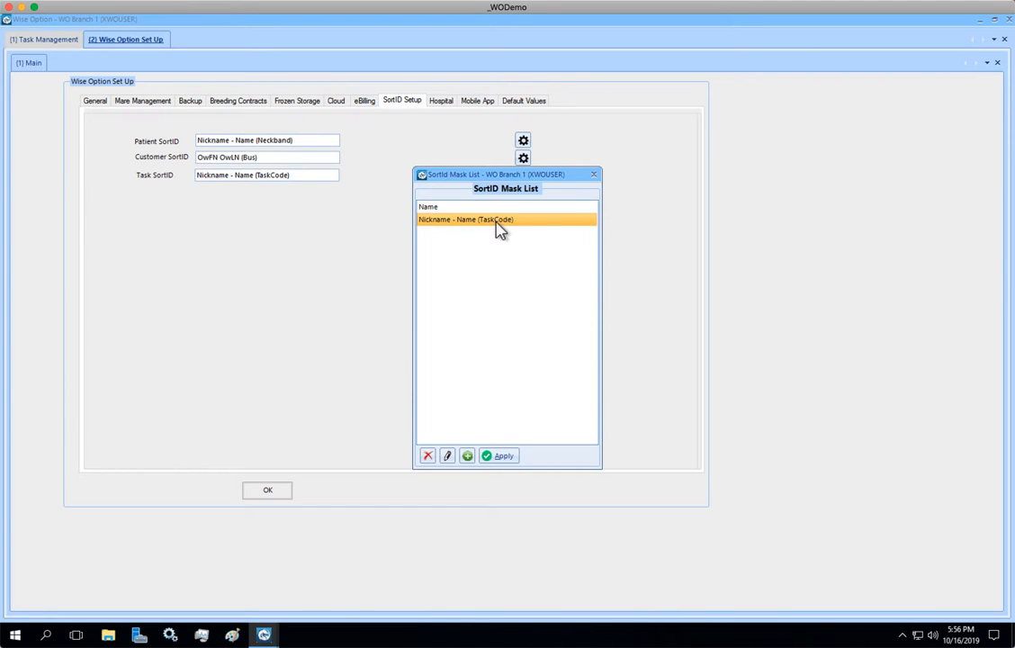
left_click(449, 456)
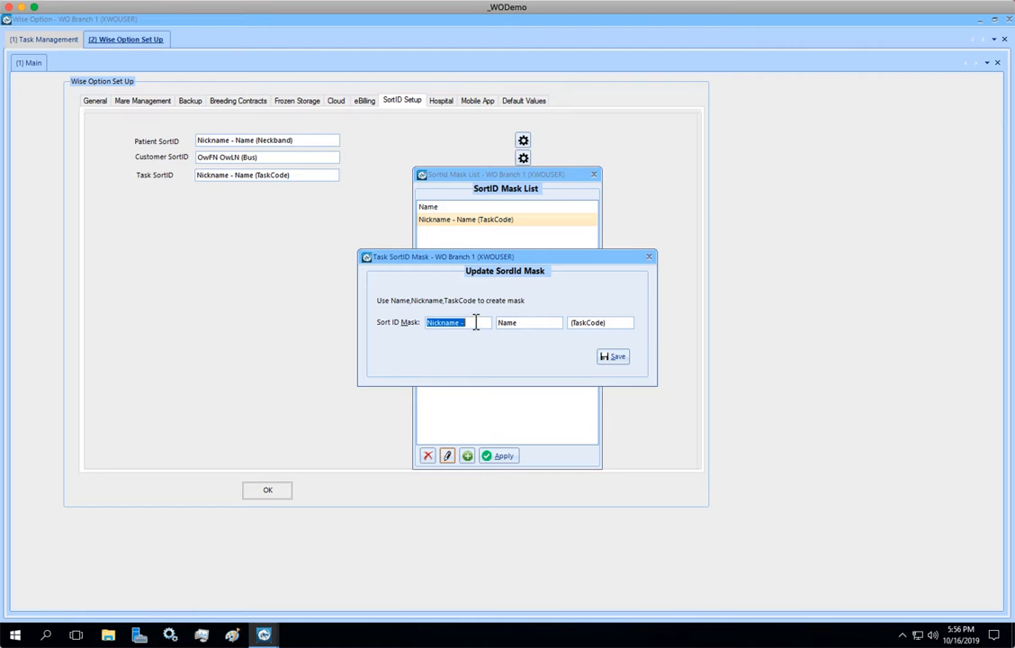
left_click(476, 324)
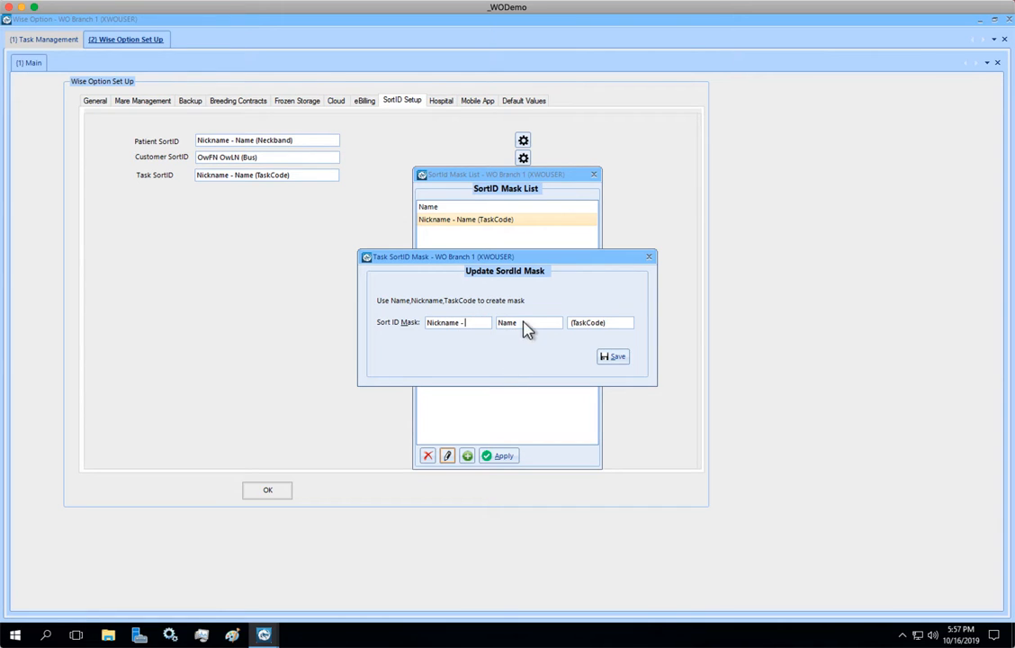
left_click(528, 325)
left_click_drag(611, 323, 526, 320)
left_click(612, 358)
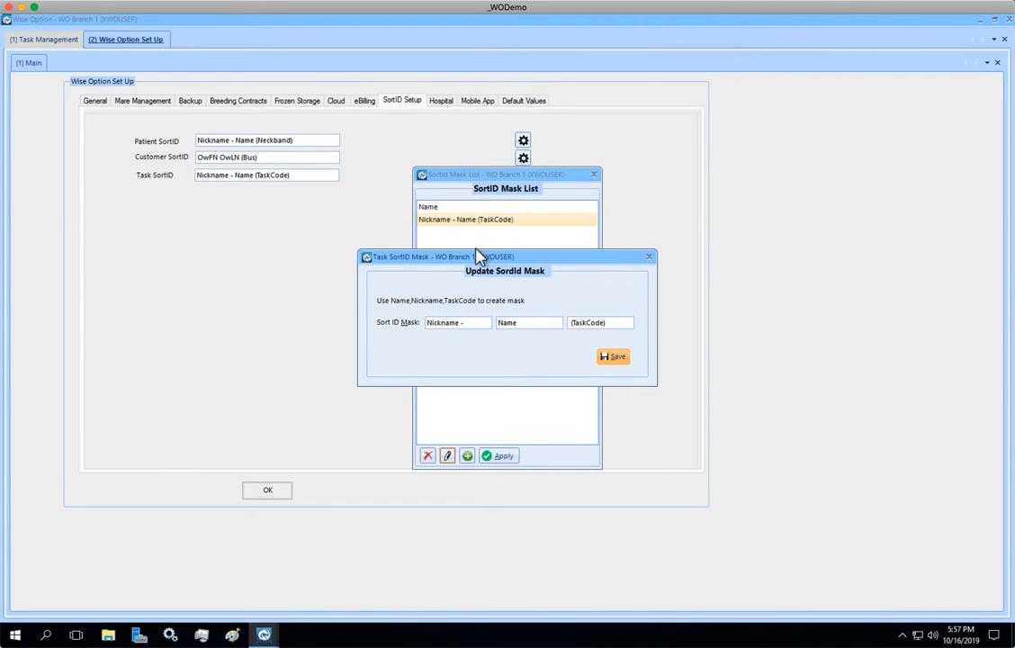
left_click(503, 456)
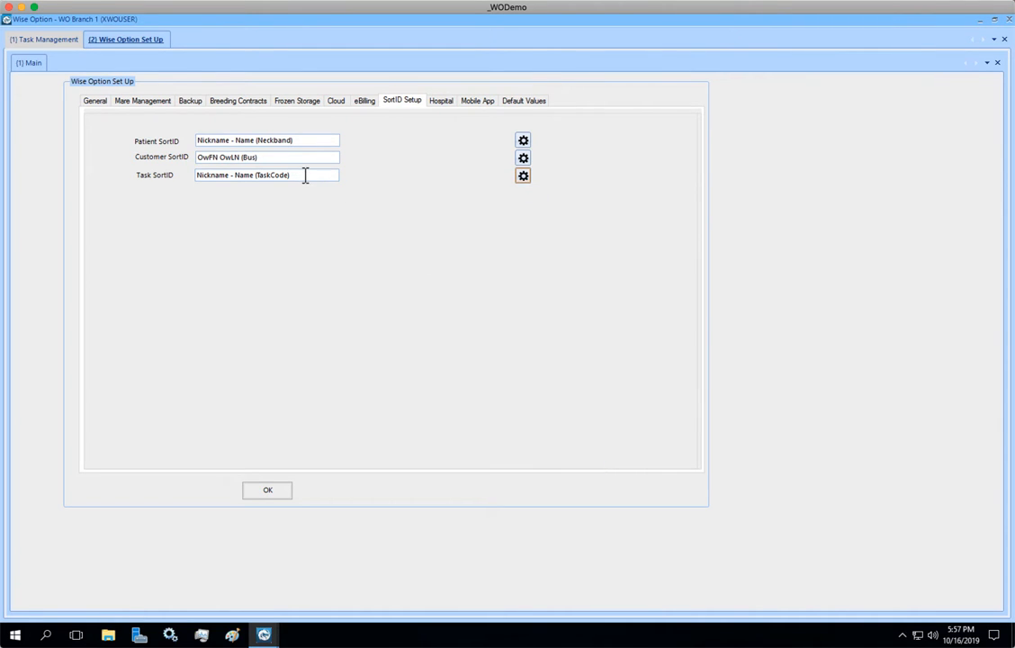
Reapply the Nickname - Name (TaskCode) mask as the Task SortID and confirm the set-up to return to the West Nile Vaccine task.
left_click_drag(303, 174, 153, 176)
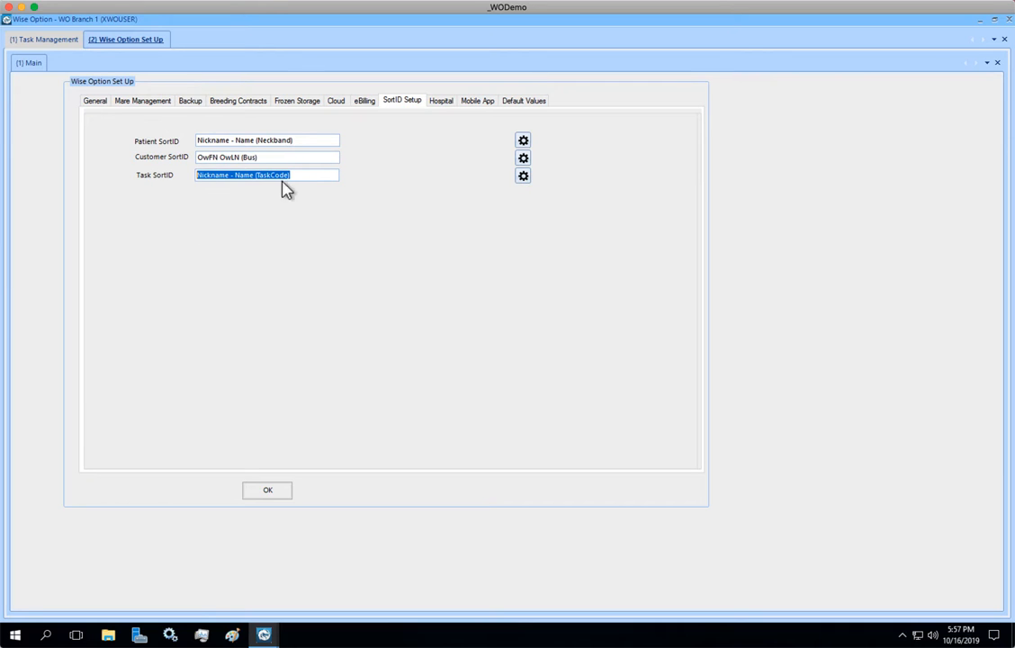
left_click_drag(255, 176, 181, 192)
left_click(523, 177)
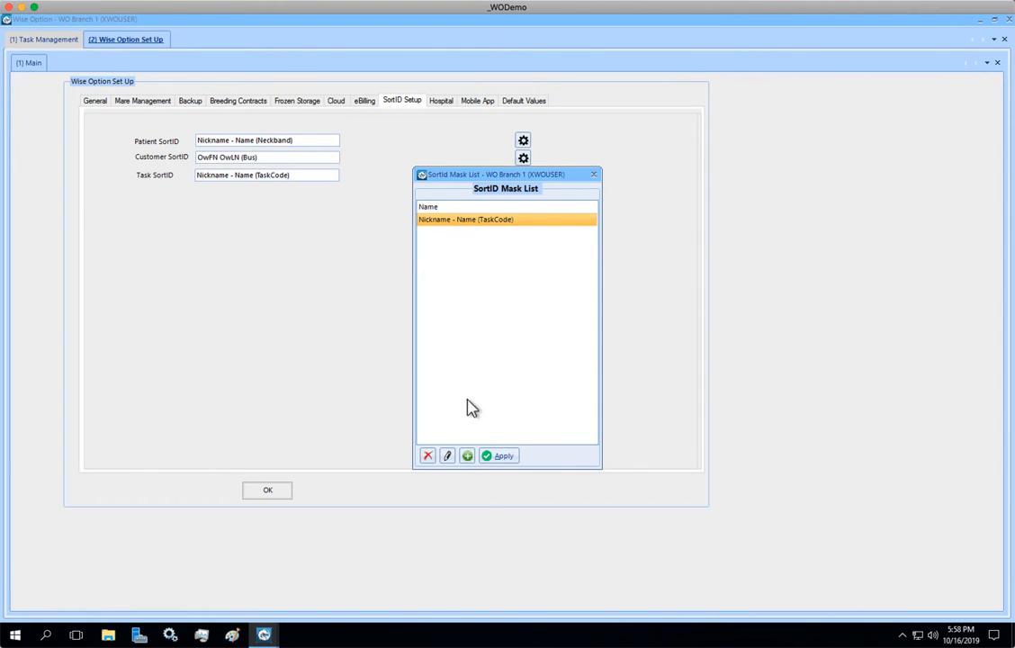
left_click(499, 459)
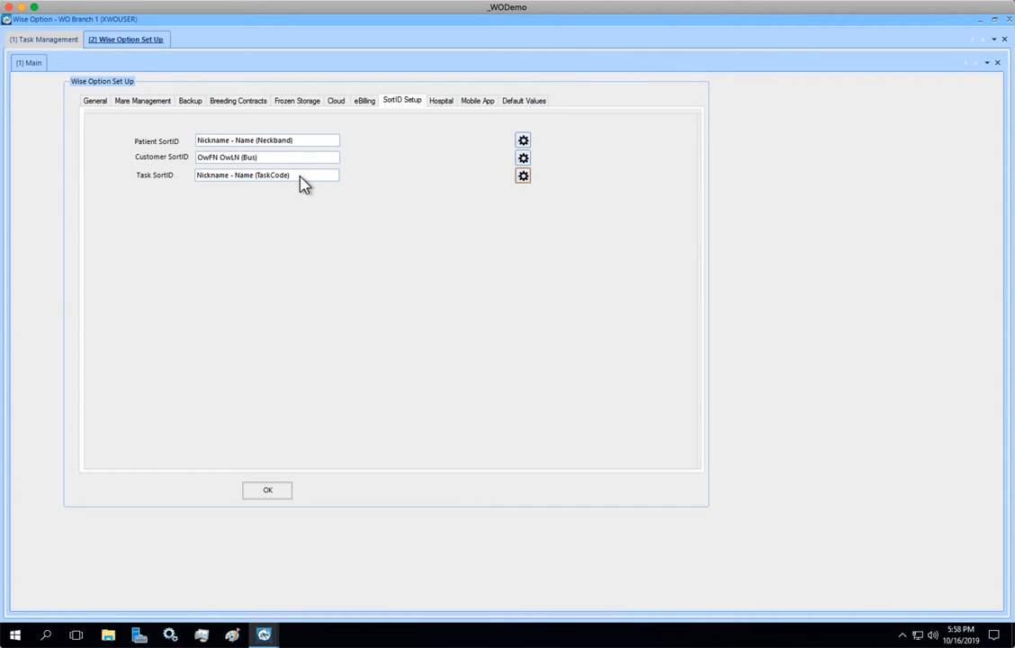
left_click_drag(298, 175, 194, 175)
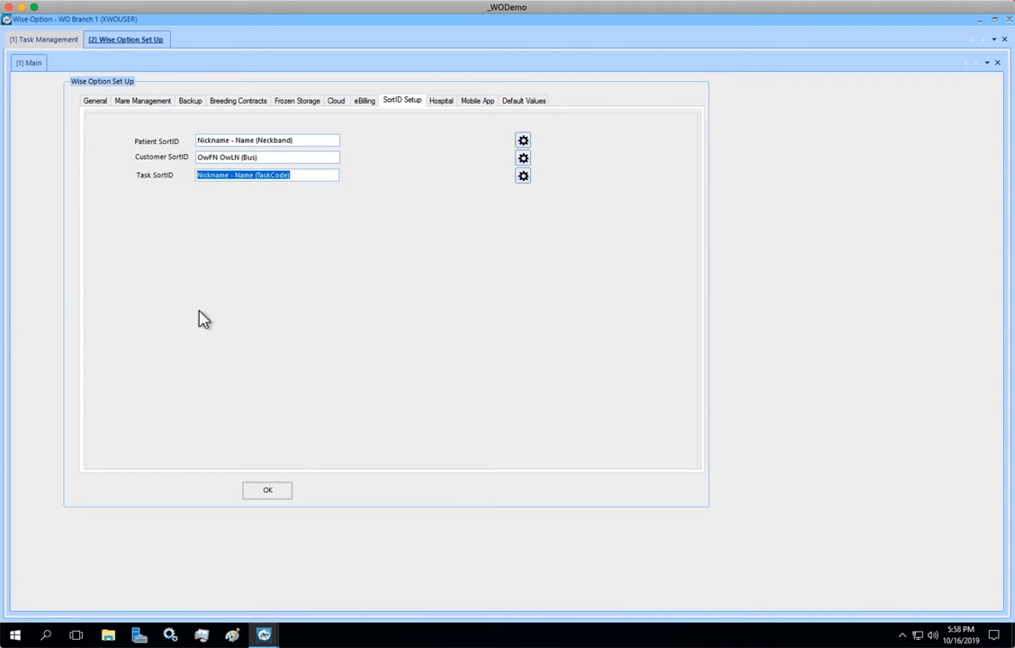
left_click(267, 491)
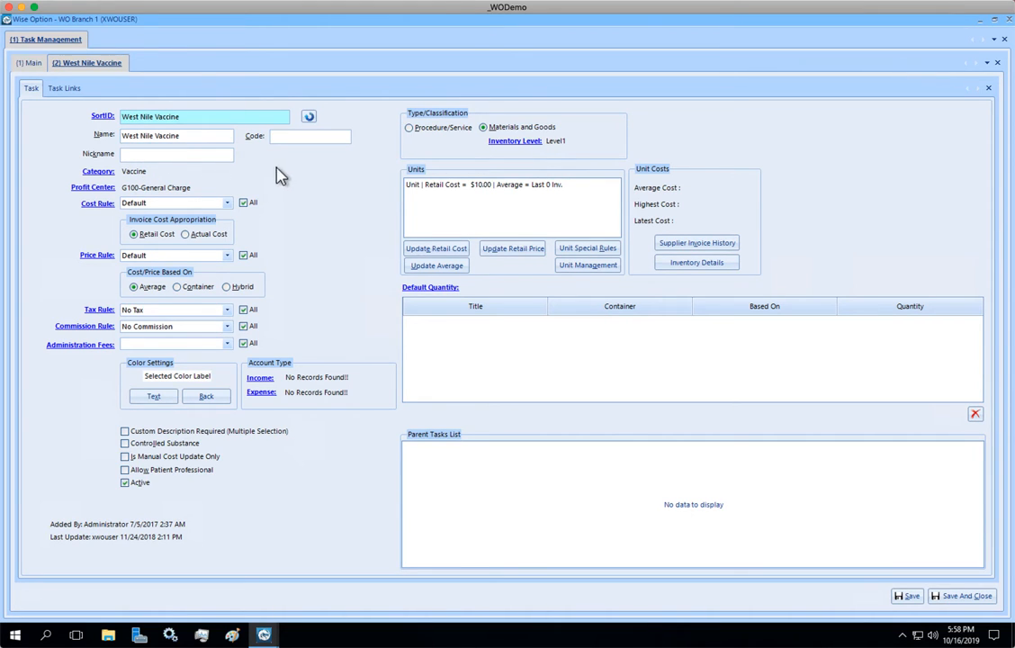
Enter WN as the West Nile Vaccine task's nickname and Vc512 as its code.
left_click(155, 154)
type("WN")
left_click(312, 136)
type("Vc512")
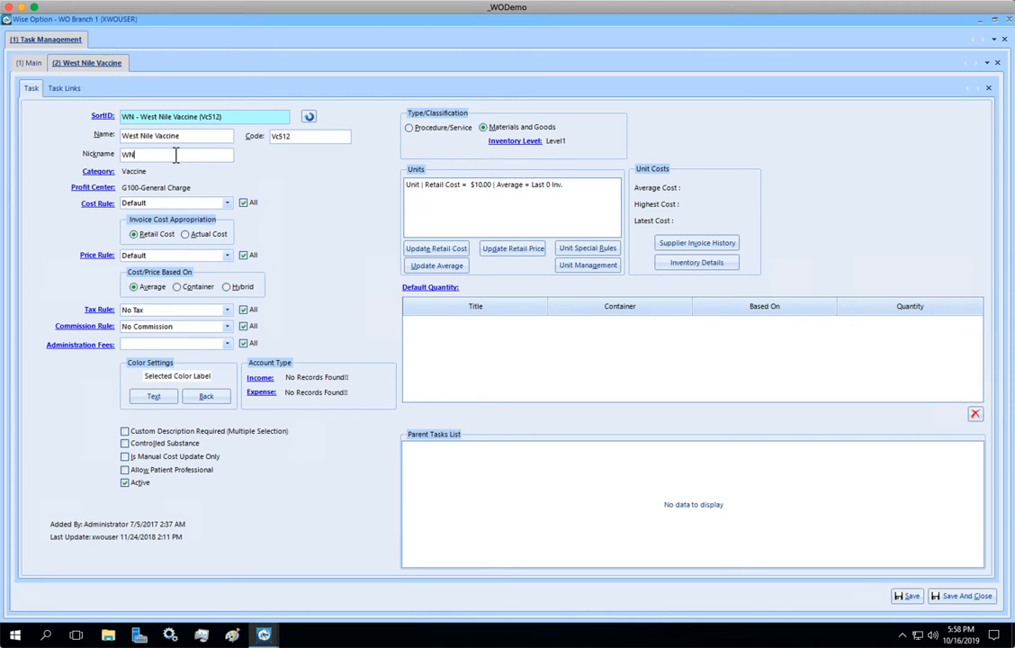
Append a run of extra n characters to the nickname and remove them again to test the SortID update.
type("nnnnnnnn")
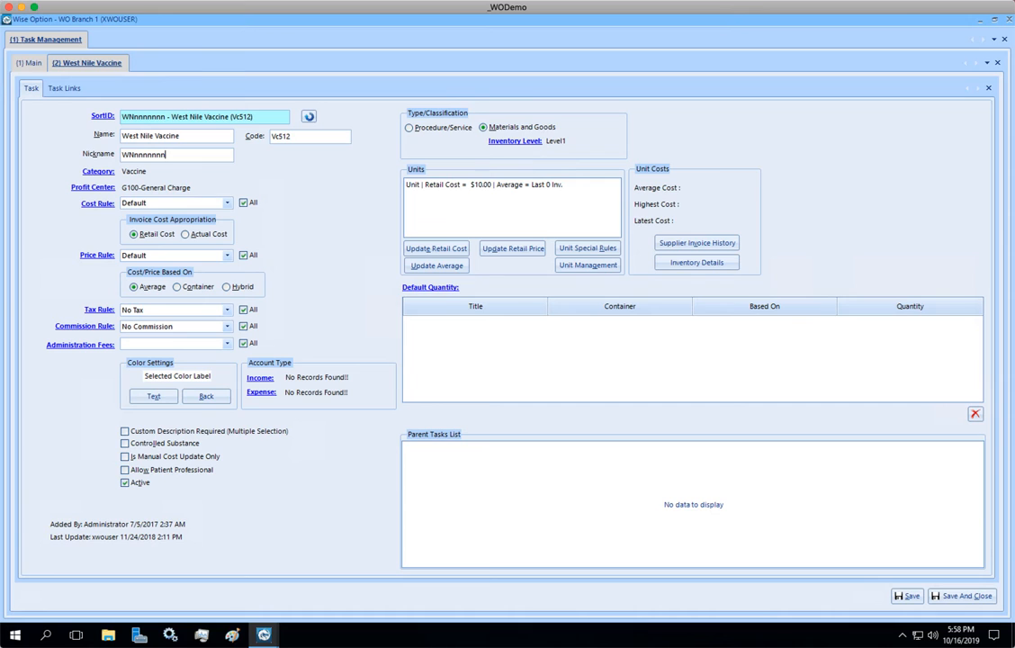
key("BackSpace")
key("BackSpace")
key("BackSpace")
key("BackSpace")
key("BackSpace")
key("BackSpace")
key("BackSpace")
key("BackSpace")
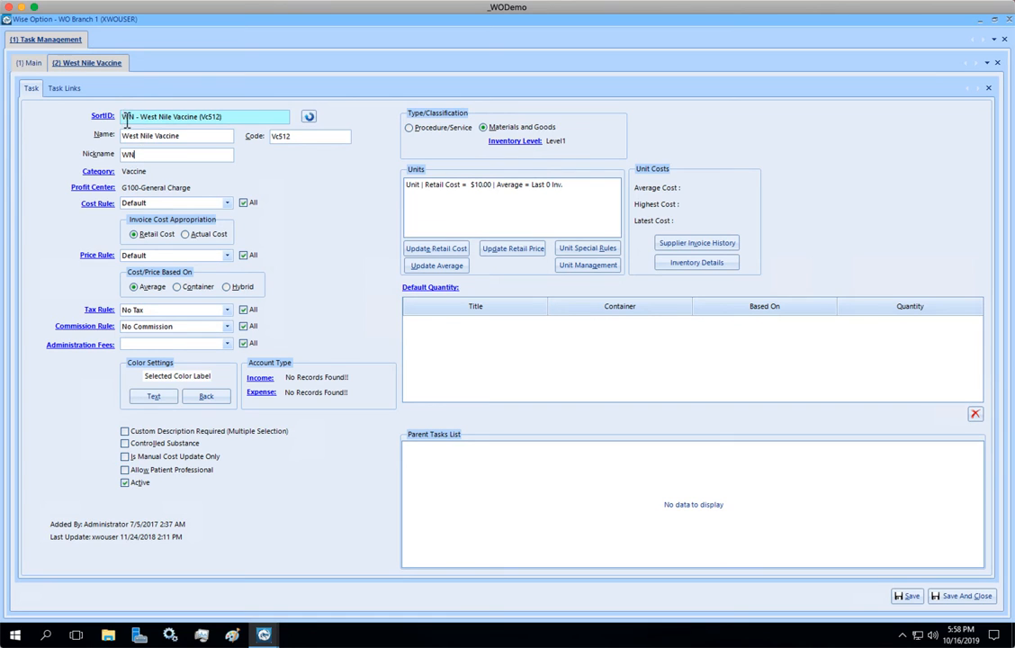
Compare the generated SortID with the task's Name field and close the West Nile Vaccine task without saving.
left_click_drag(116, 117, 117, 118)
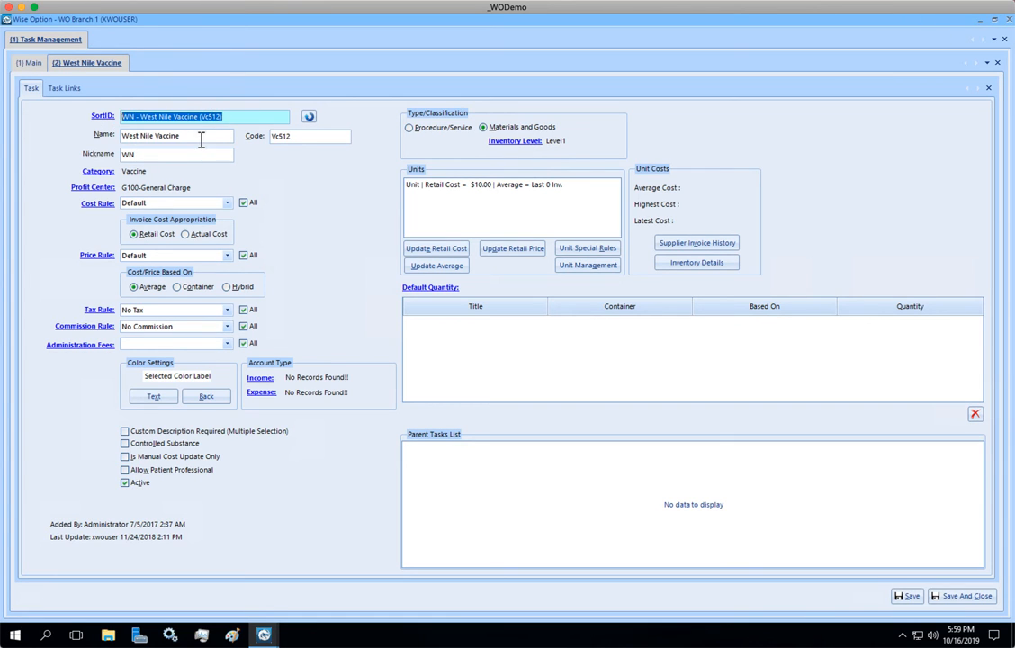
left_click(202, 137)
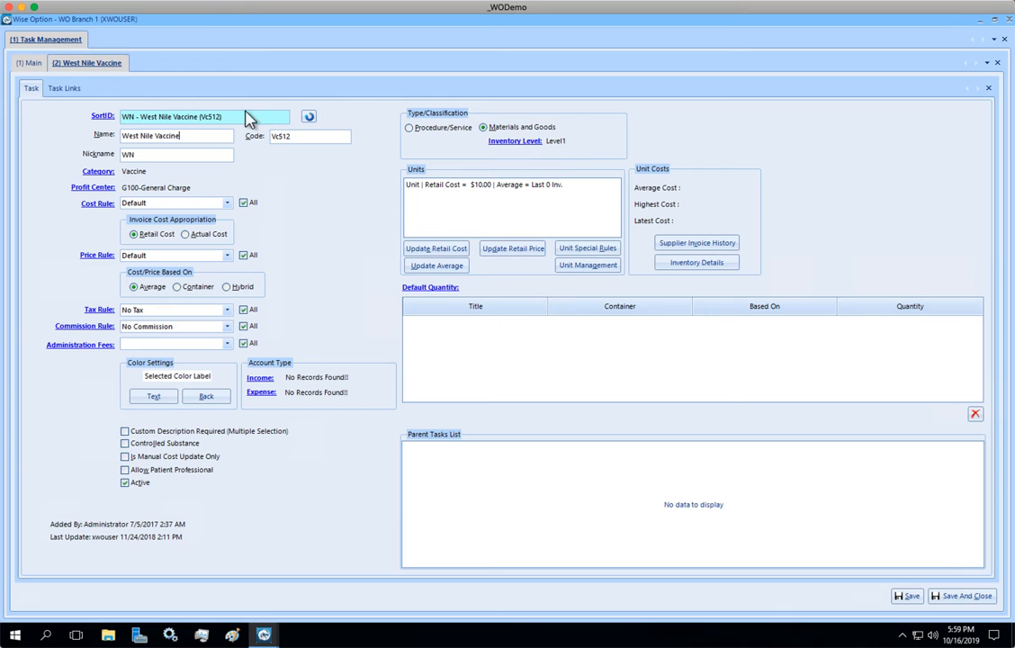
left_click(122, 118)
left_click_drag(187, 137, 100, 121)
left_click(240, 117)
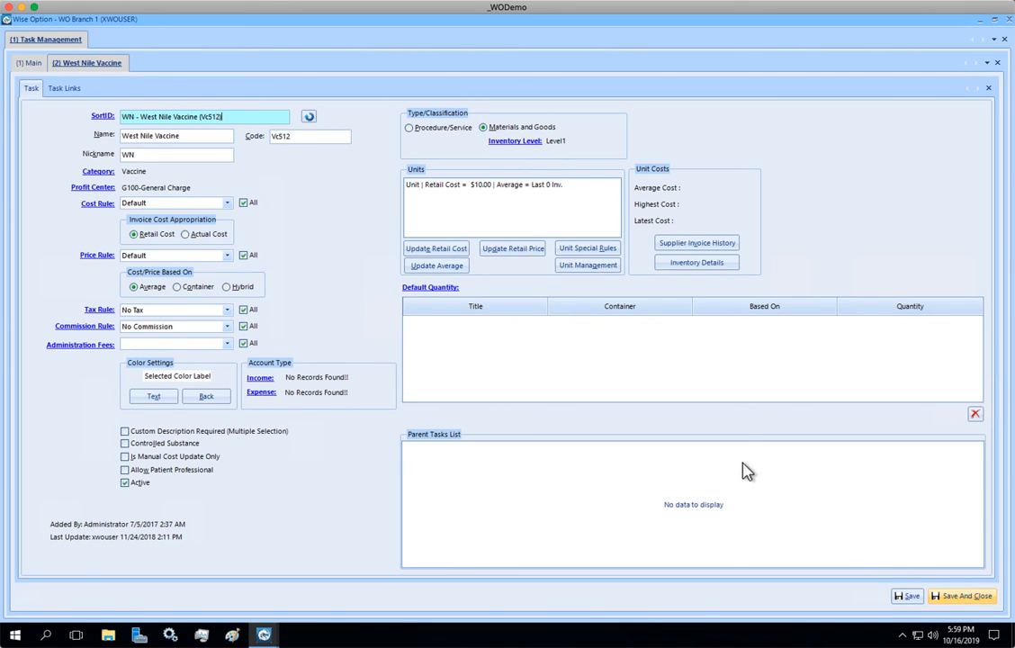
left_click(997, 62)
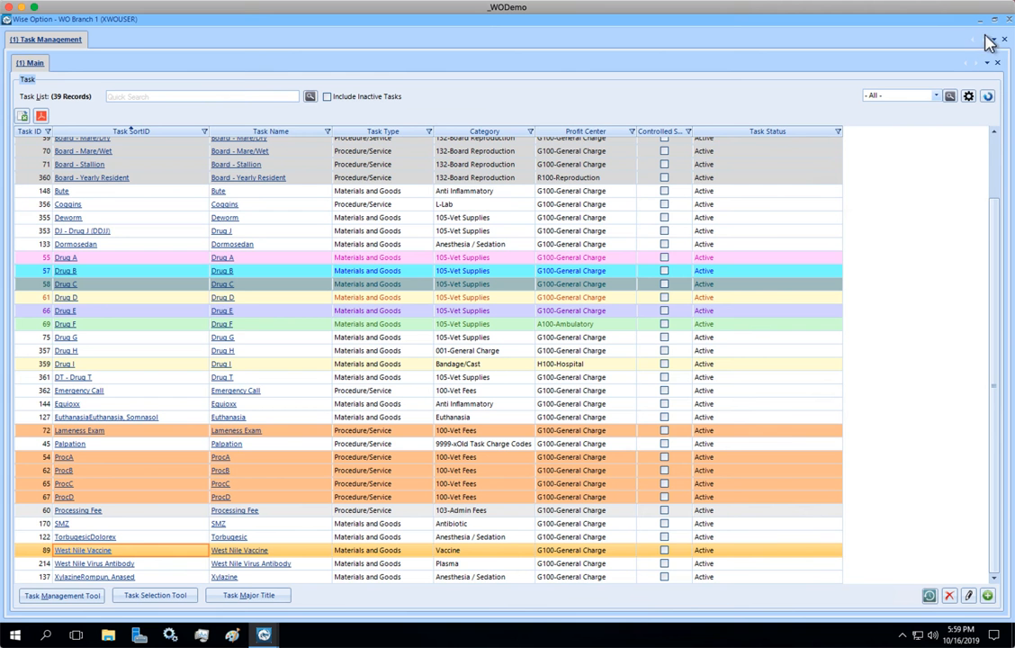